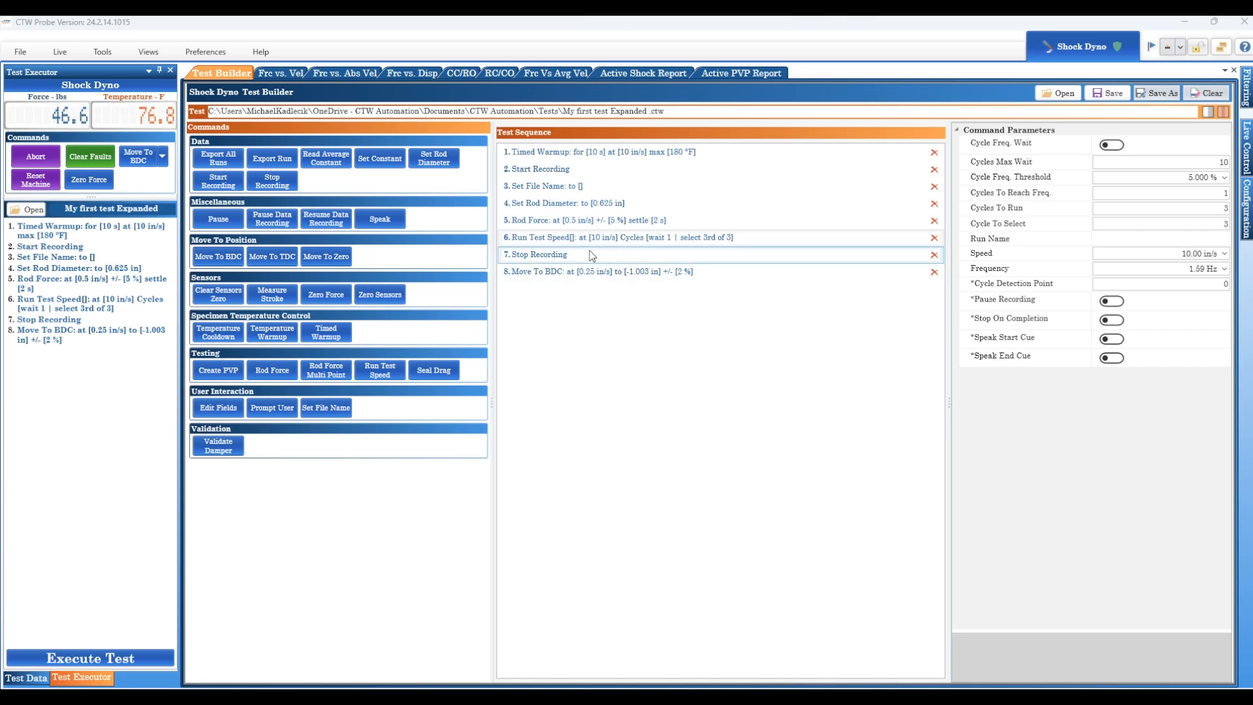
# Insert a Run Test Speed command at position 6 of the test sequence with a speed of 1 in/s
pyautogui.click(573, 239)
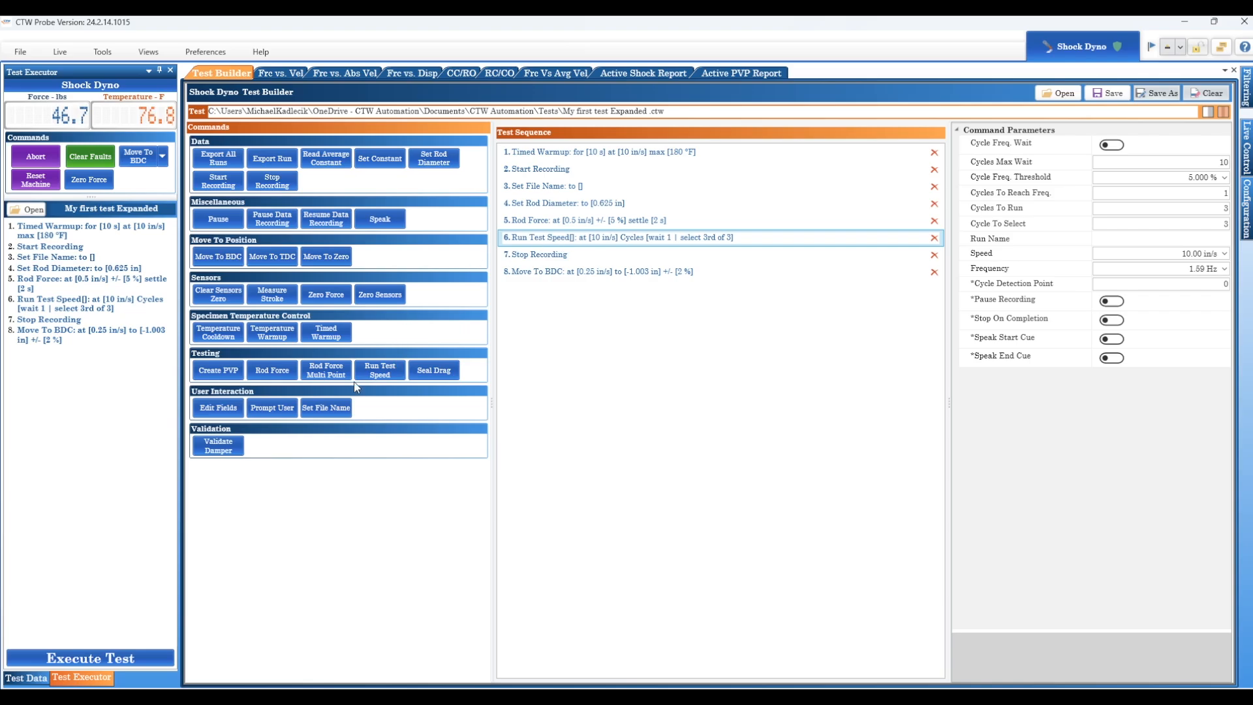
pyautogui.moveTo(382, 374)
pyautogui.mouseDown()
pyautogui.moveTo(532, 288)
pyautogui.moveTo(540, 228)
pyautogui.mouseUp()
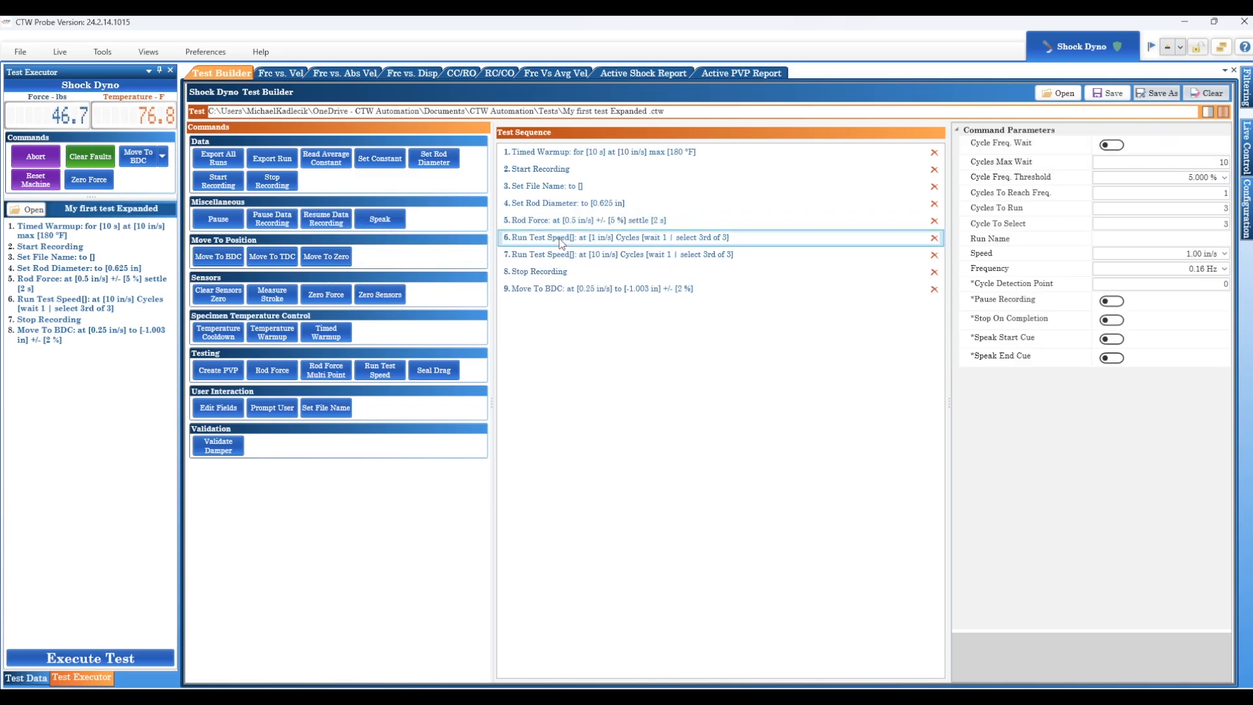
pyautogui.click(1171, 253)
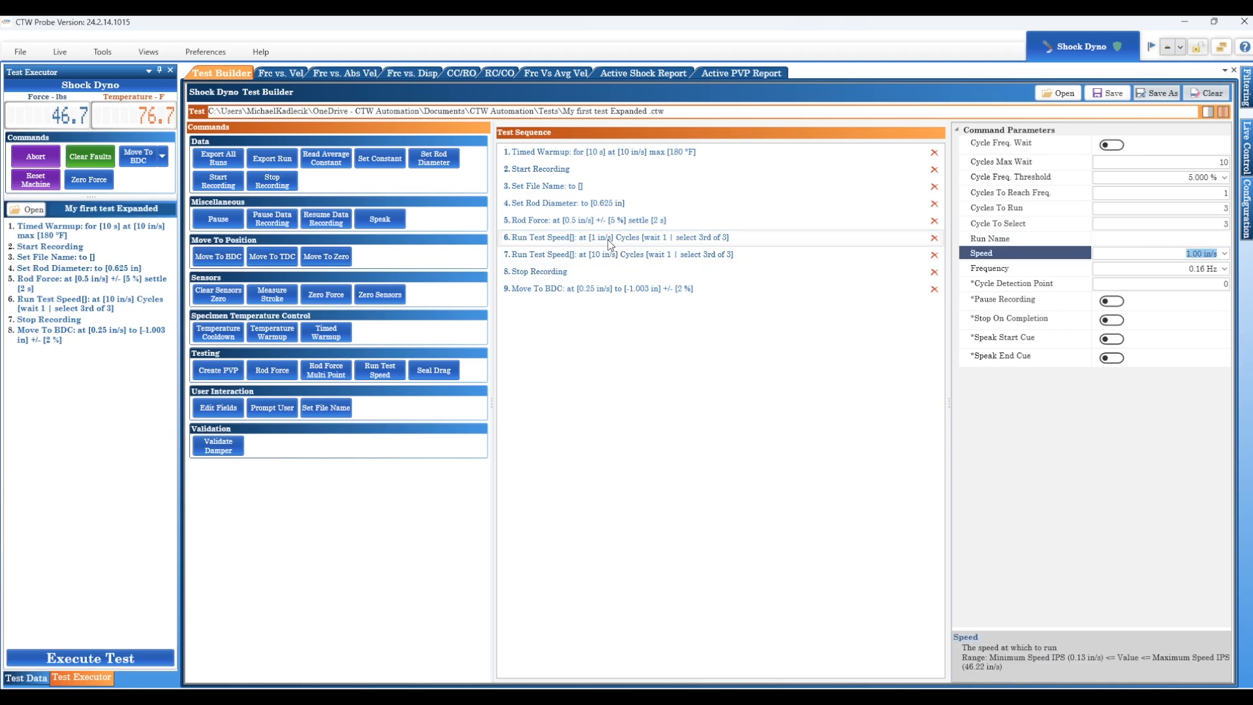
pyautogui.click(583, 256)
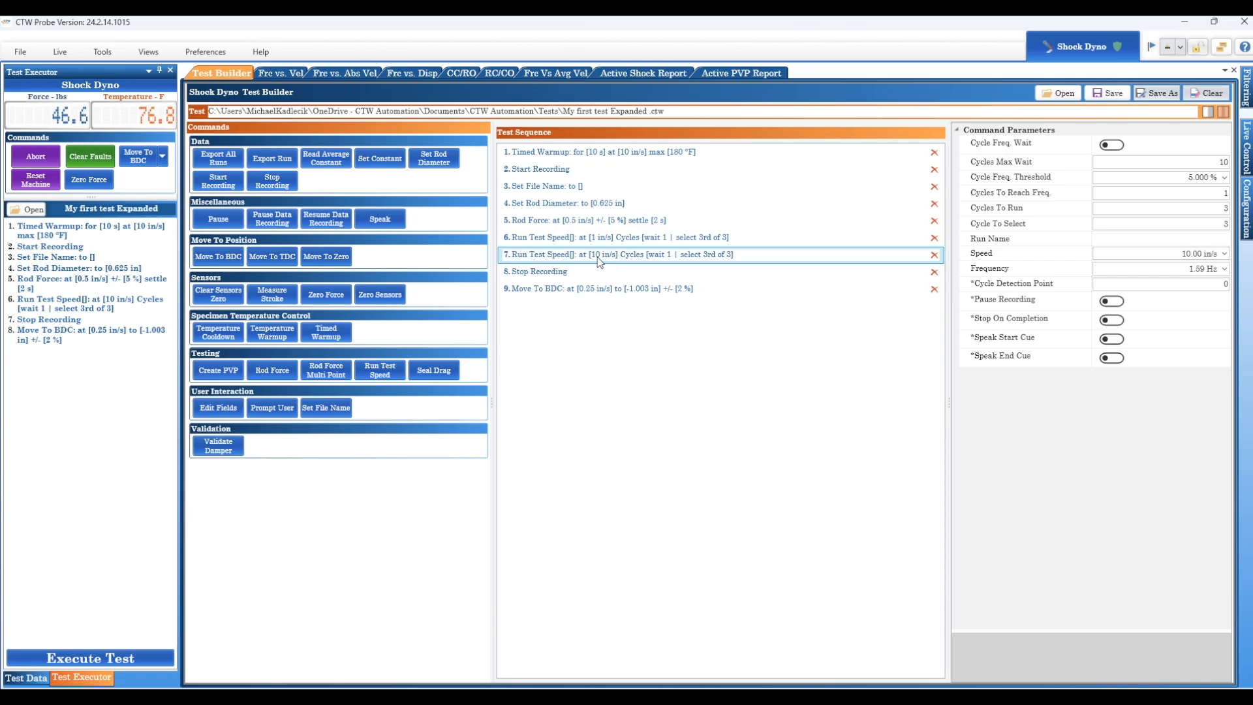
pyautogui.click(1188, 253)
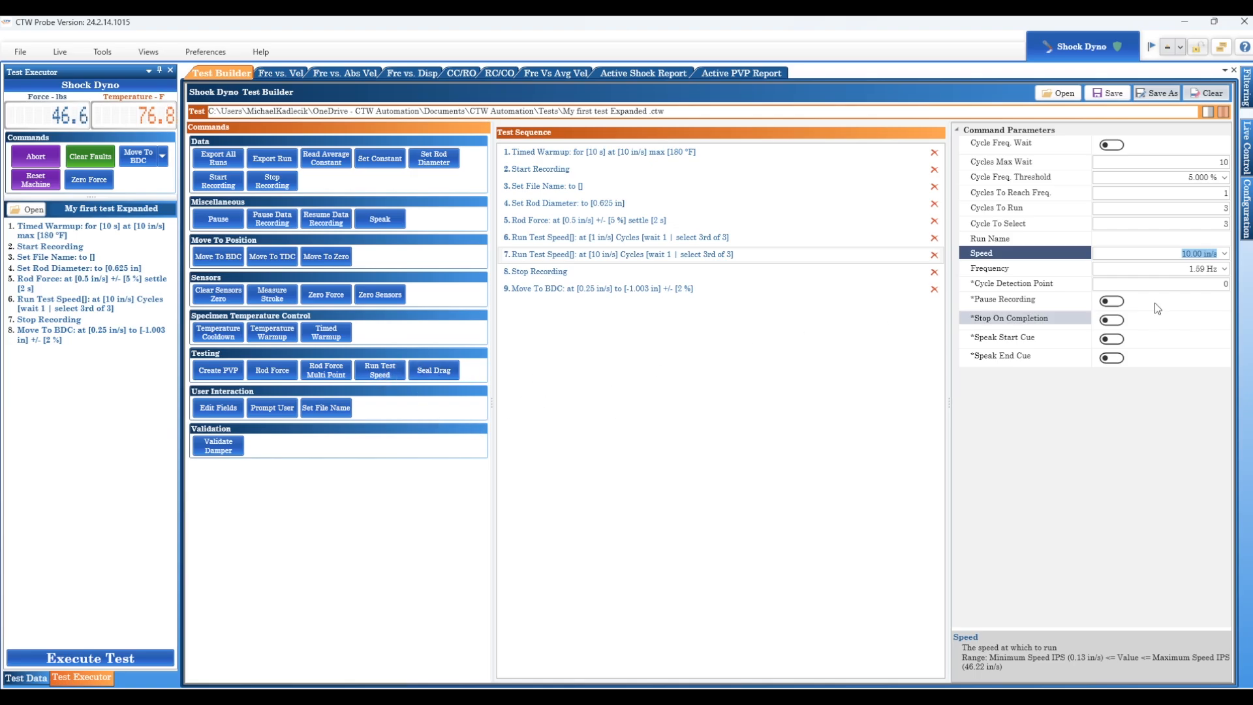
# Duplicate the 1 in/s Run Test Speed step and set the copy's speed to 3 in/s
pyautogui.click(641, 241)
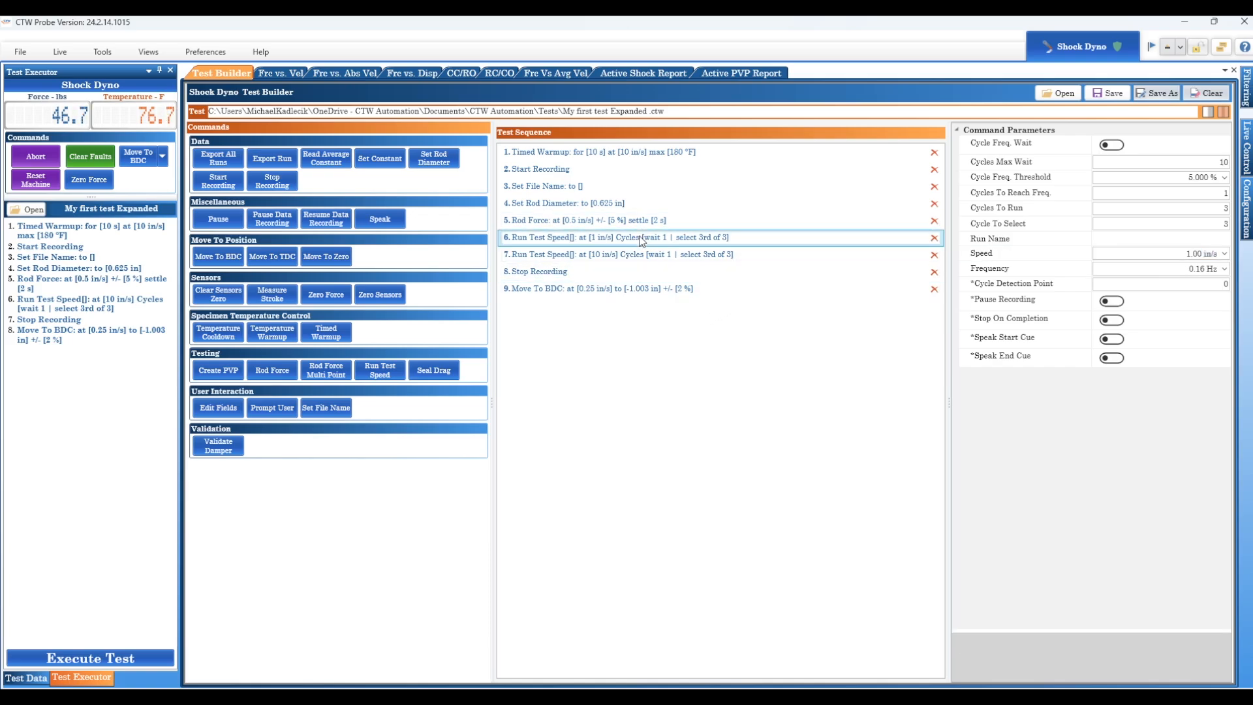
pyautogui.rightClick(641, 241)
pyautogui.click(671, 264)
pyautogui.rightClick(637, 243)
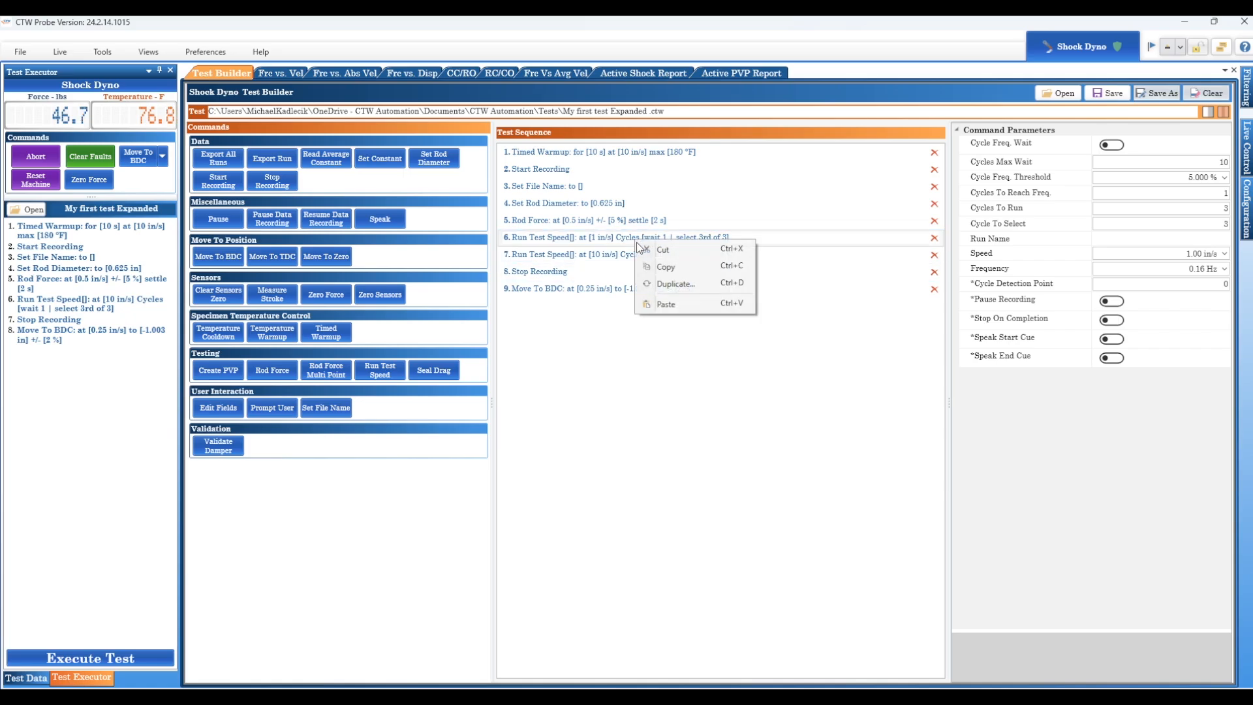
pyautogui.click(665, 305)
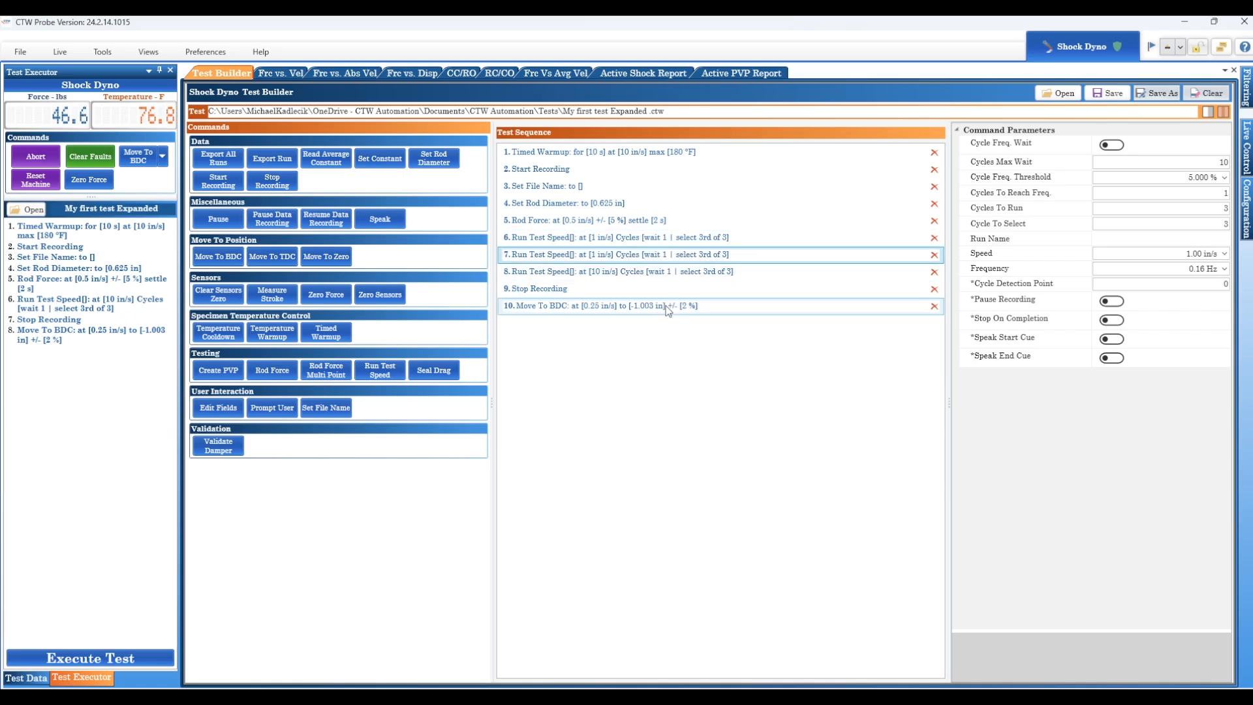
pyautogui.click(1177, 254)
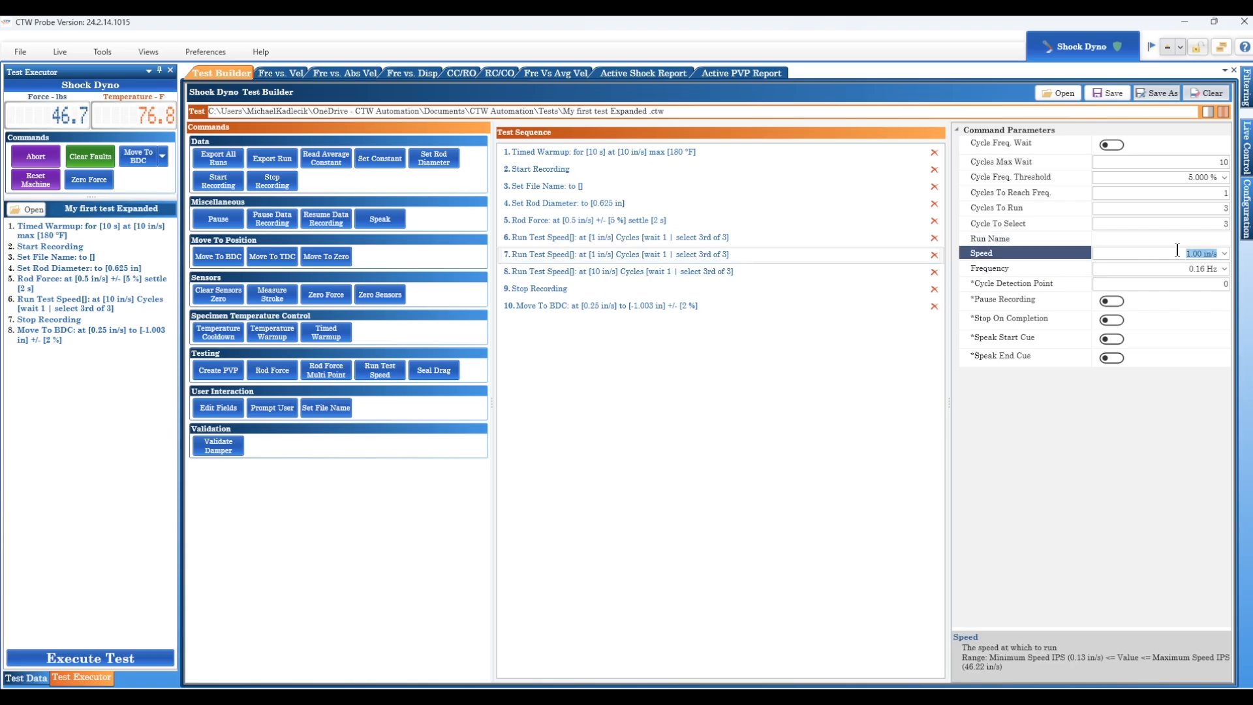
pyautogui.write('3')
# Copy and paste the 3 in/s Run Test Speed step, then set the new copy's speed to 5 in/s
pyautogui.click(674, 256)
pyautogui.rightClick(680, 257)
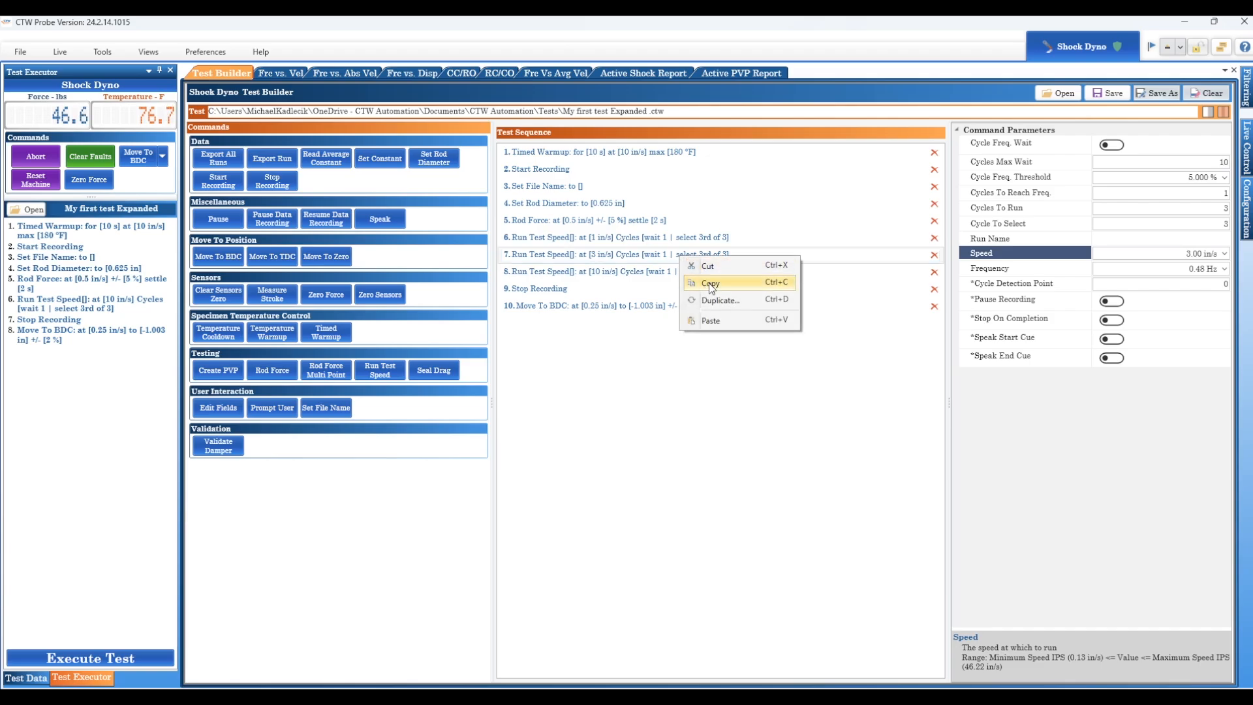
pyautogui.click(712, 284)
pyautogui.rightClick(683, 259)
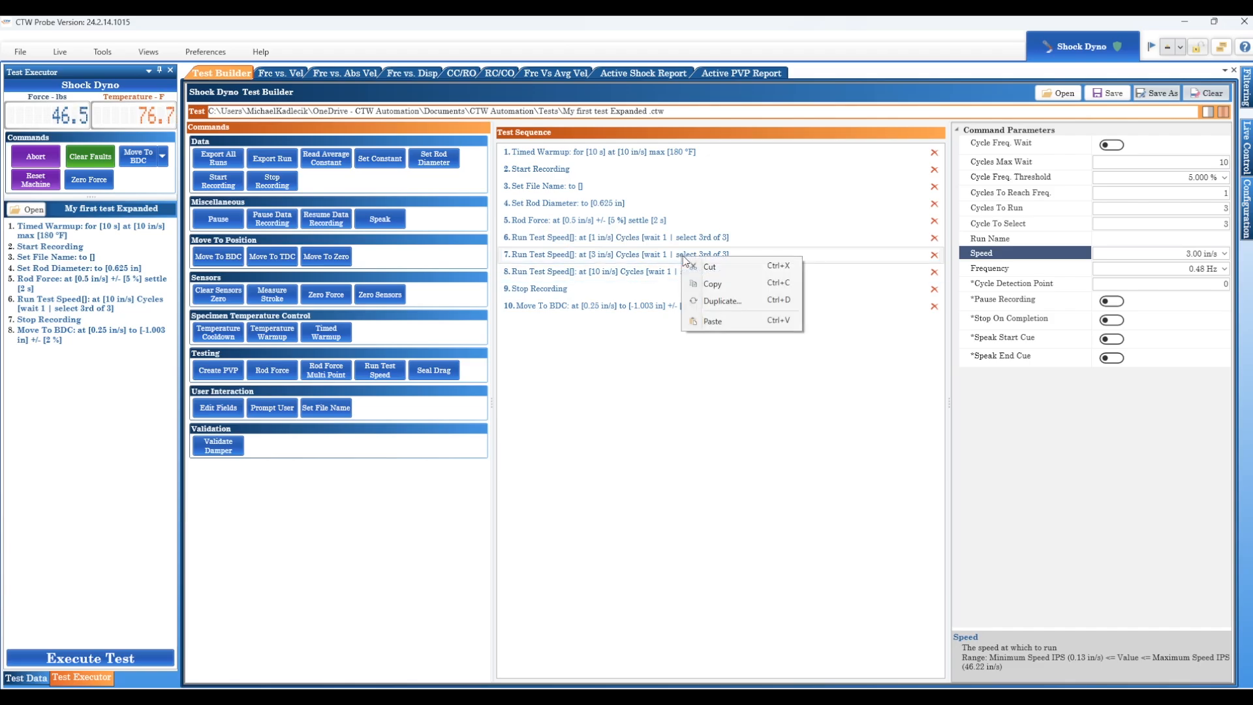
pyautogui.click(714, 322)
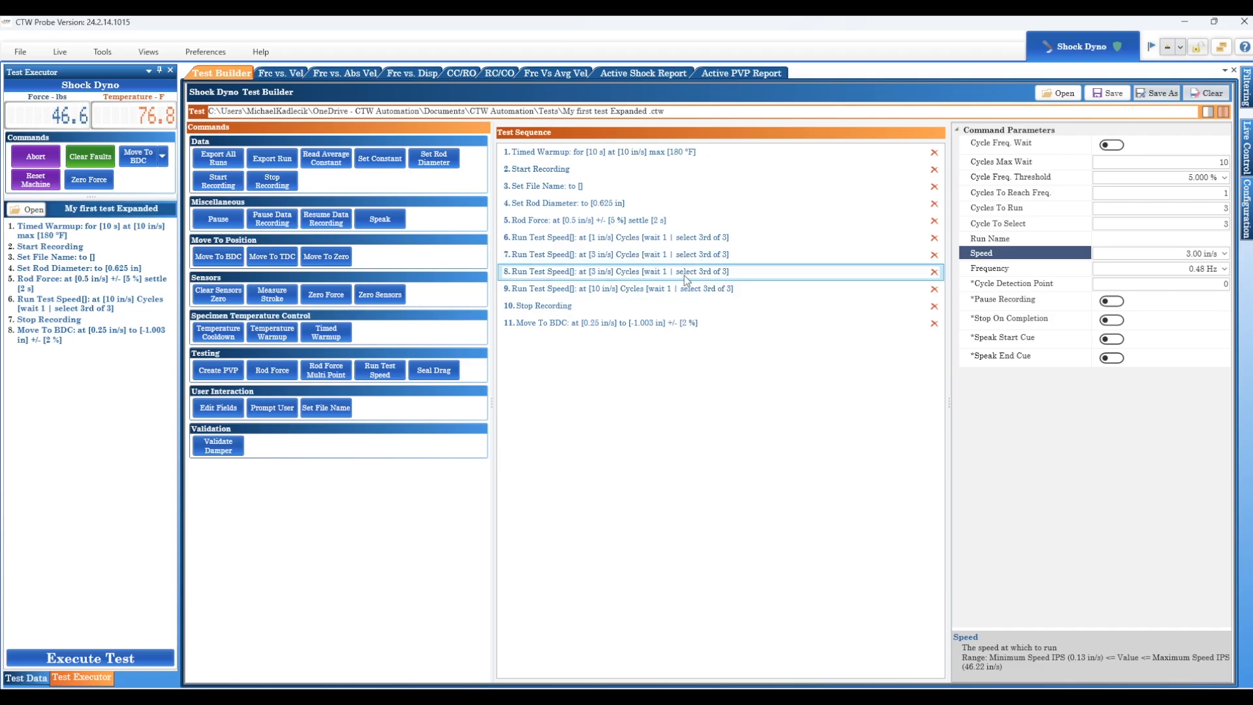
pyautogui.click(1185, 254)
pyautogui.write('5')
pyautogui.press('Tab')
pyautogui.click(729, 295)
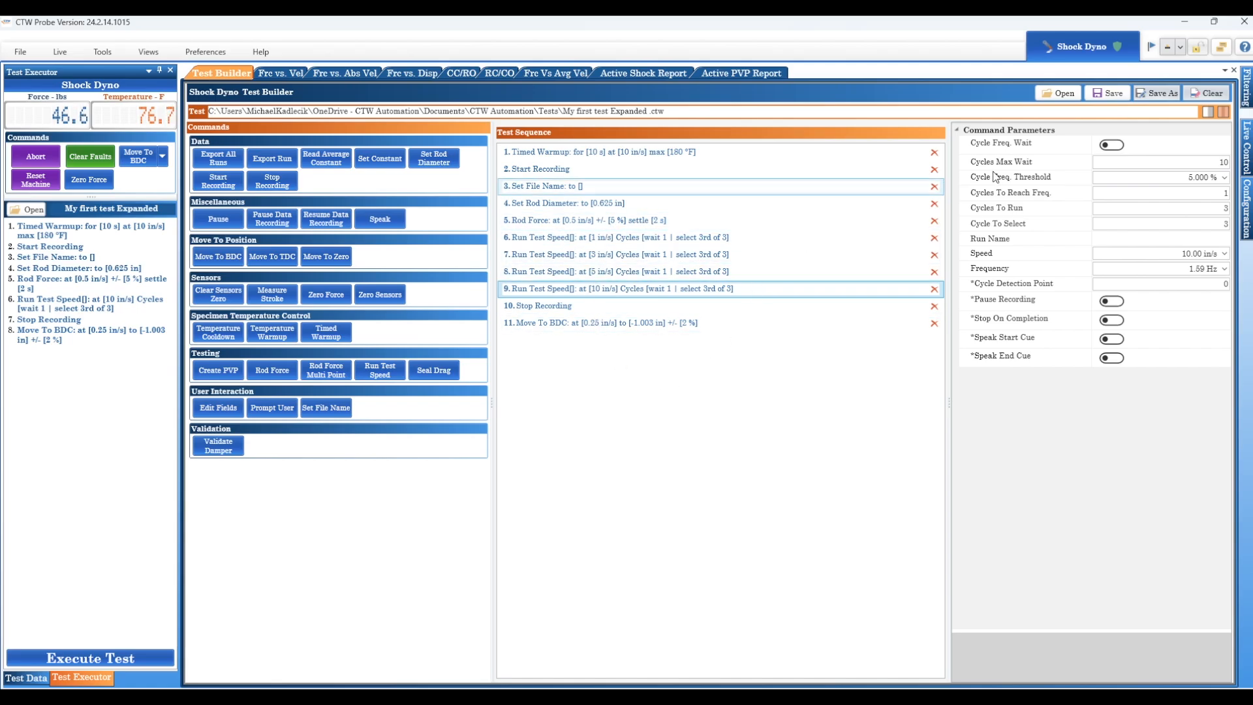
# Save the test under the new name "My first test 4 speeds .ctw" in the Tests folder
pyautogui.click(1157, 92)
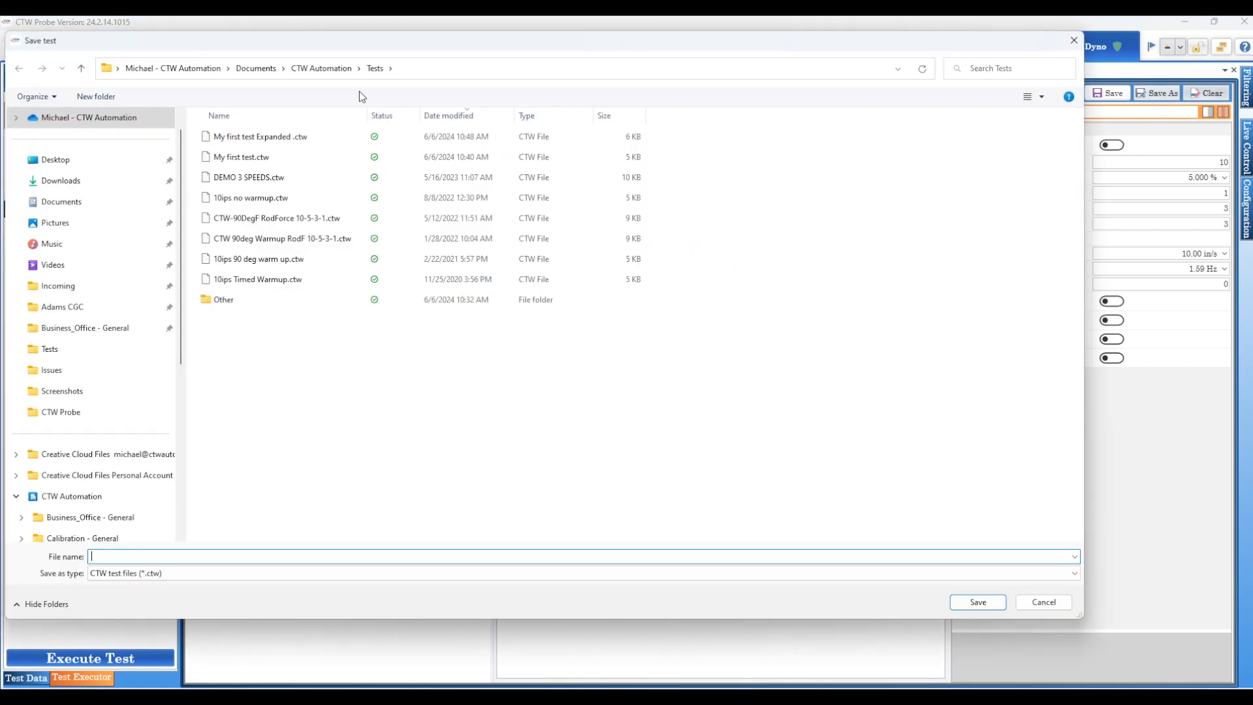
pyautogui.click(218, 135)
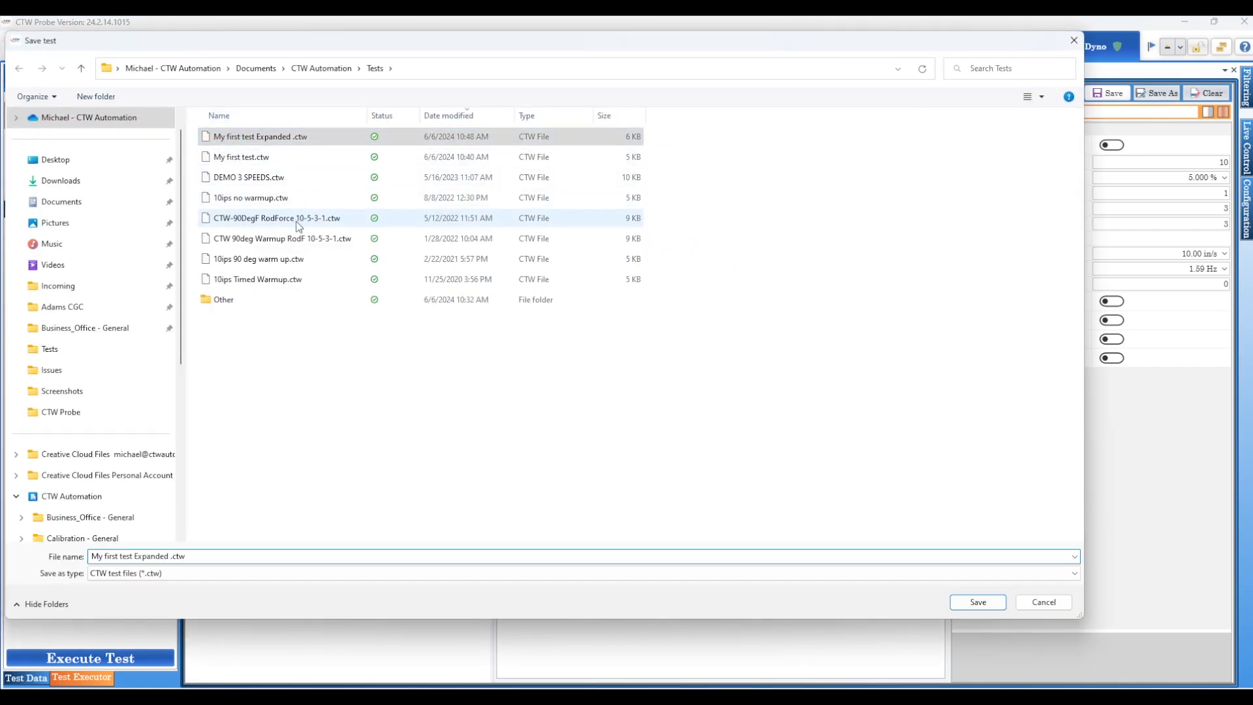
pyautogui.click(172, 559)
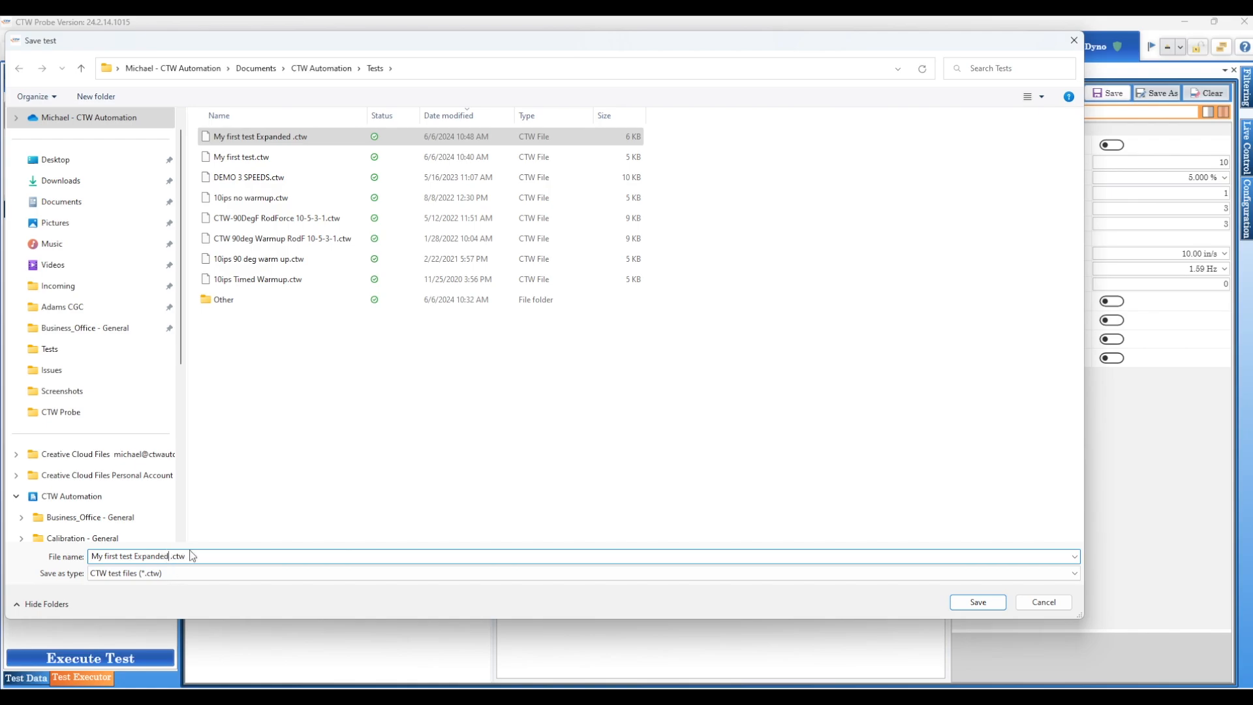
pyautogui.press('BackSpace')
pyautogui.press('BackSpace')
pyautogui.press('BackSpace')
pyautogui.press('BackSpace')
pyautogui.press('BackSpace')
pyautogui.press('BackSpace')
pyautogui.write('4 speeds')
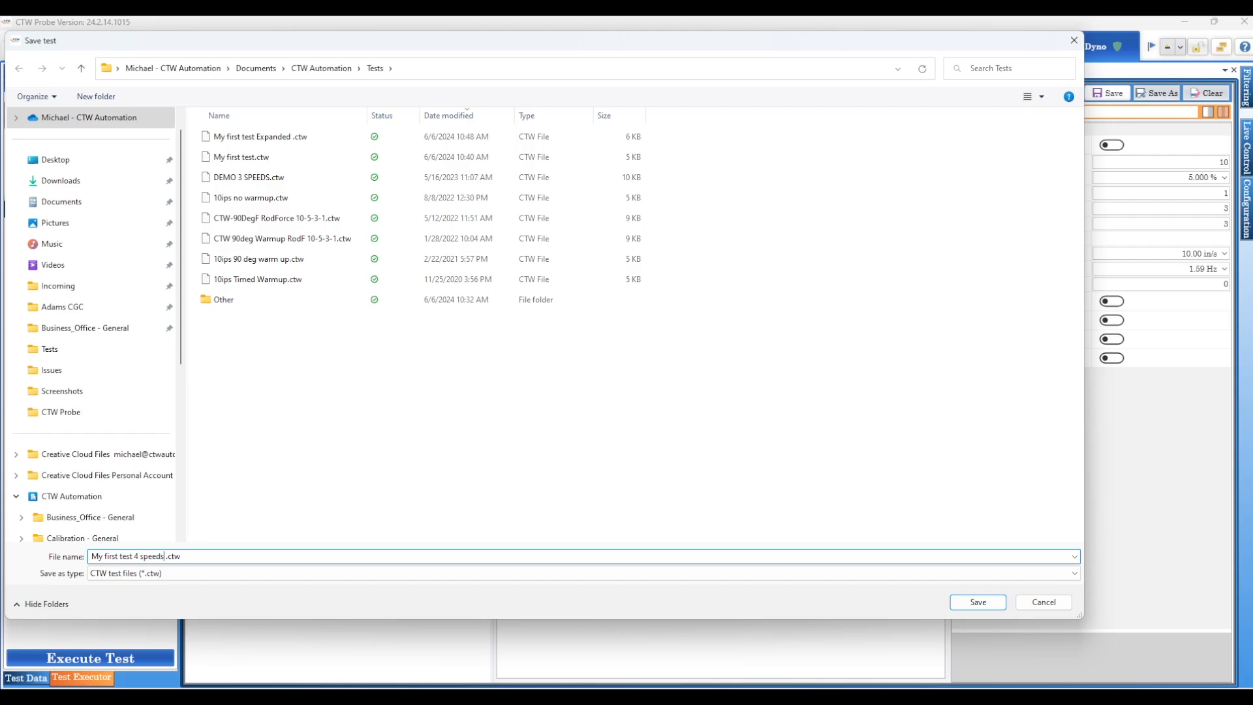
pyautogui.press('Return')
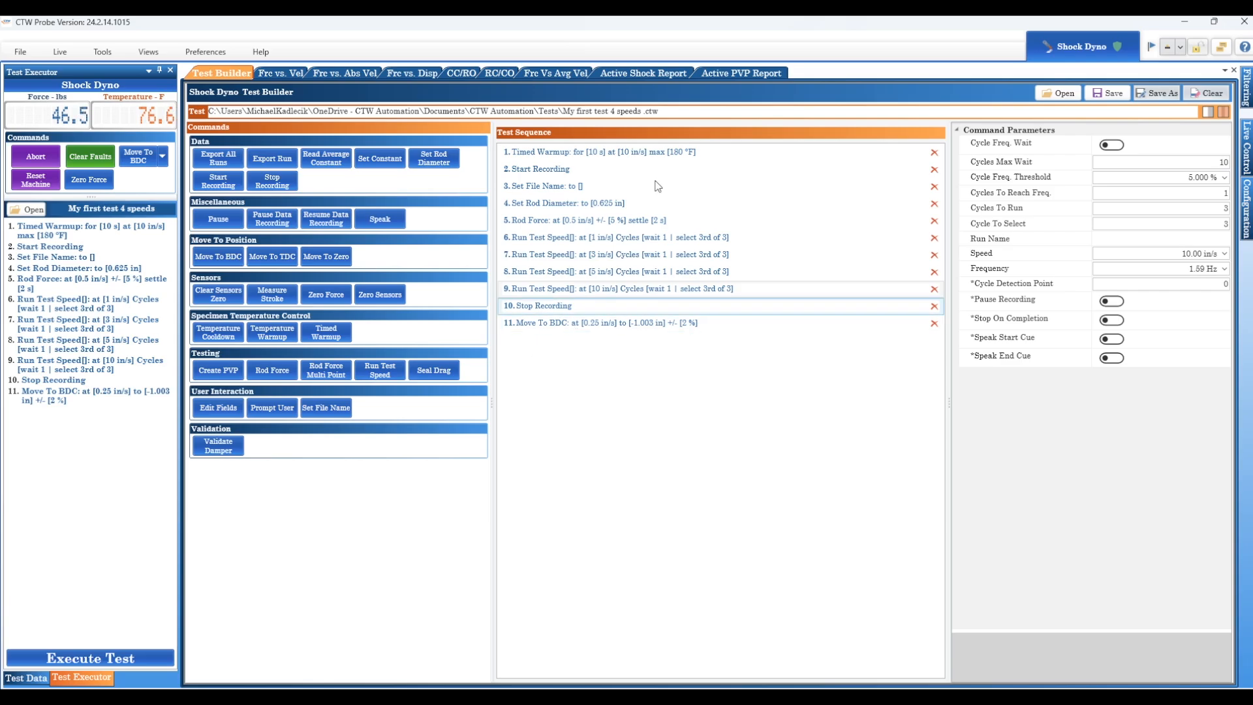
pyautogui.click(1115, 97)
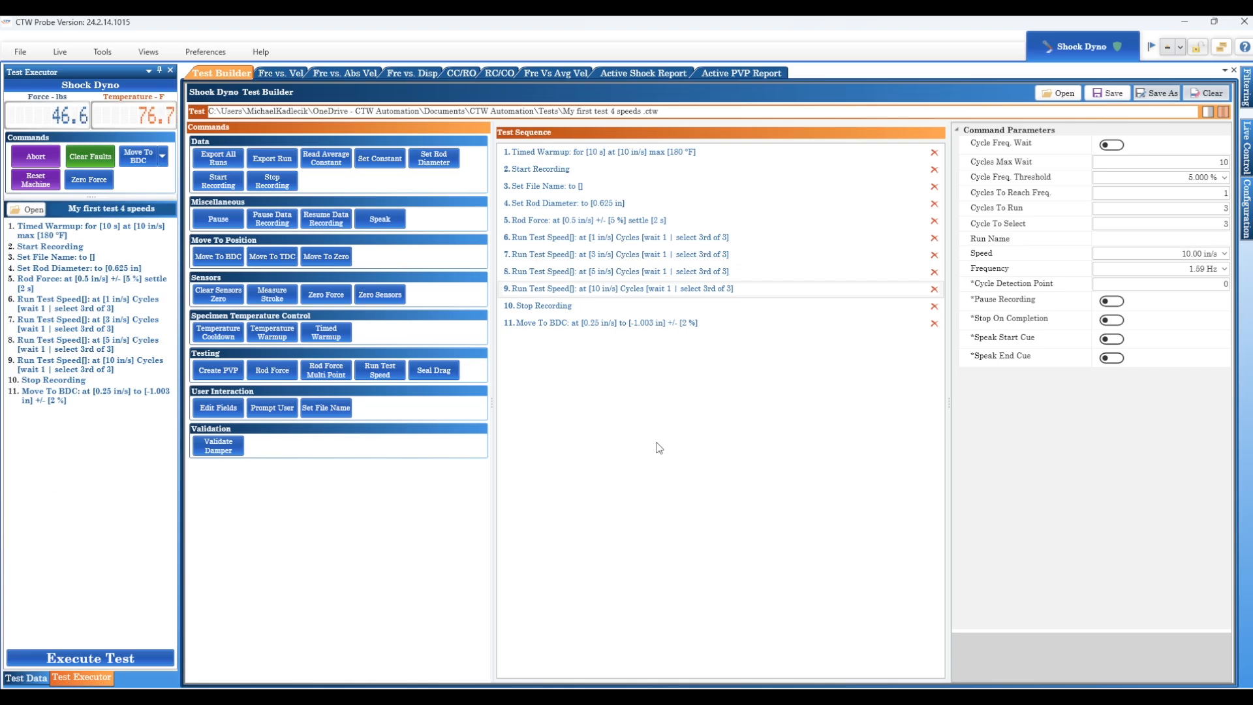
# Open "My first test 4 speeds .ctw" in the Test Executor
pyautogui.click(28, 210)
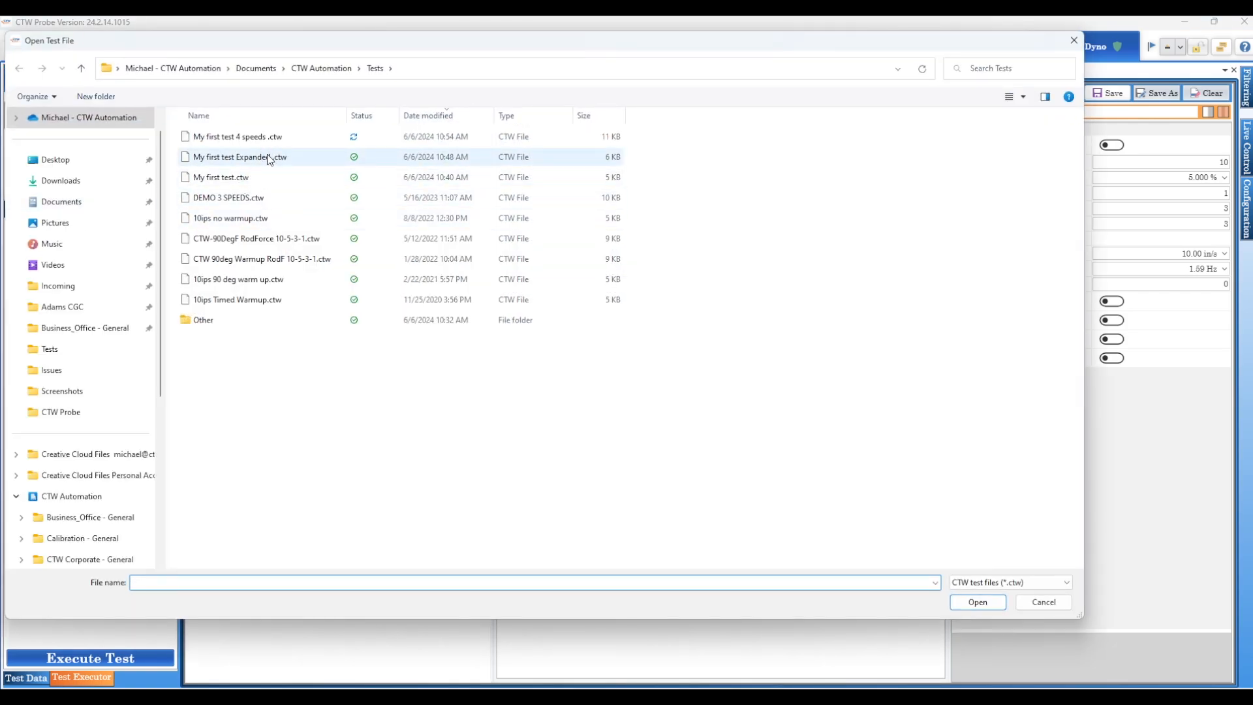
pyautogui.click(265, 138)
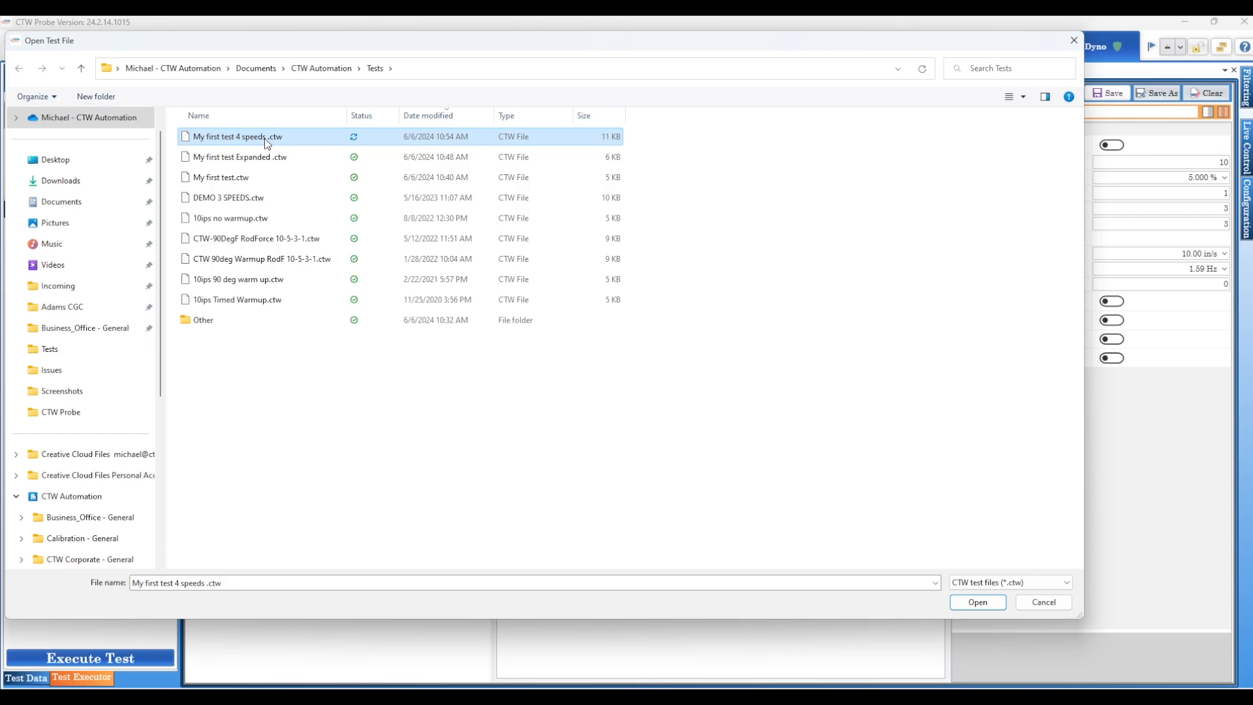
pyautogui.click(977, 602)
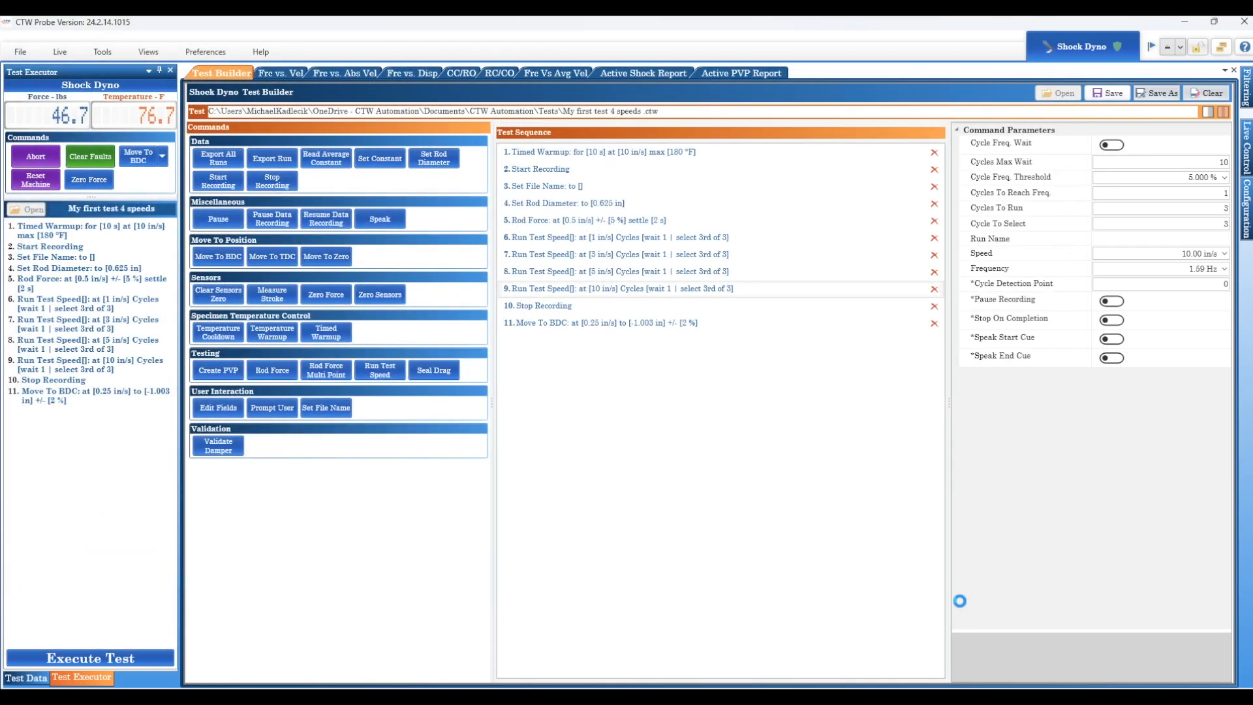